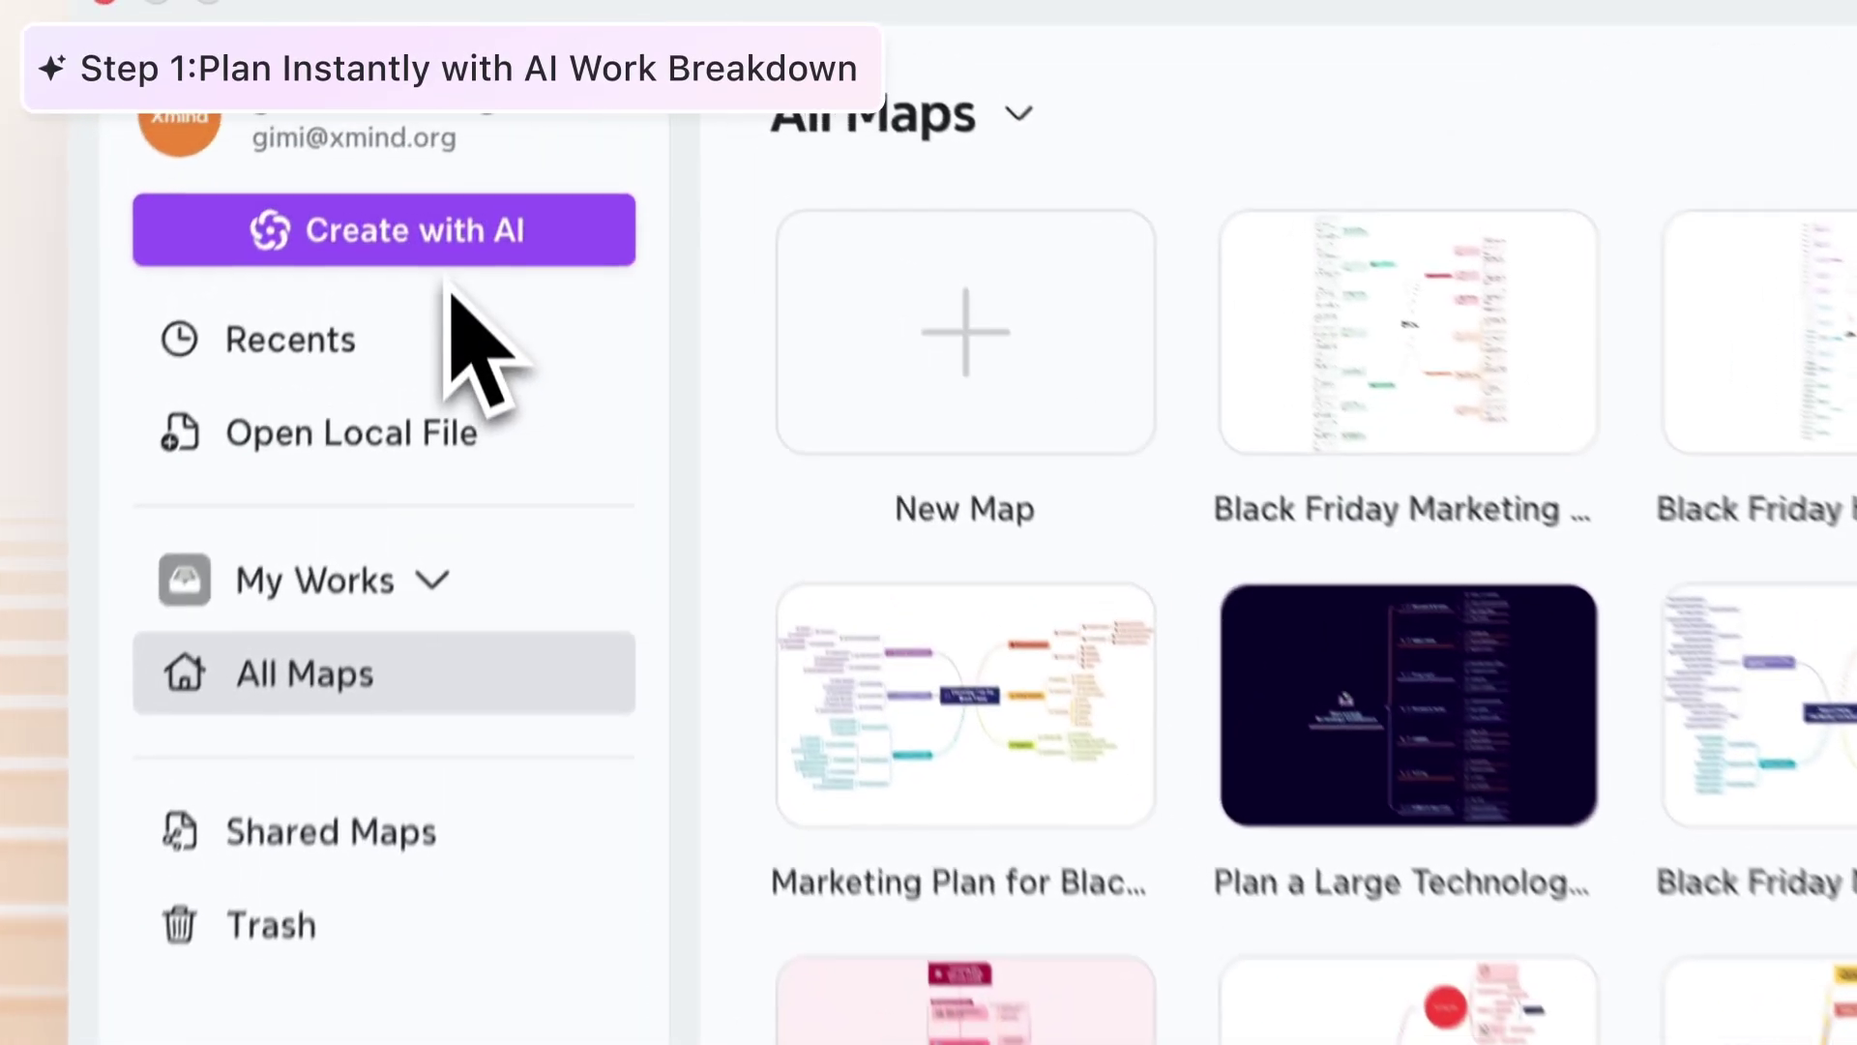
Step: Generate a Work Breakdown mind map from an AI prompt for a Black Friday Marketing Plan
{"action": "left_click", "coordinate": [436, 277]}
{"action": "type", "text": "Create a Black Friday Marketing Plan for a consumer brand."}
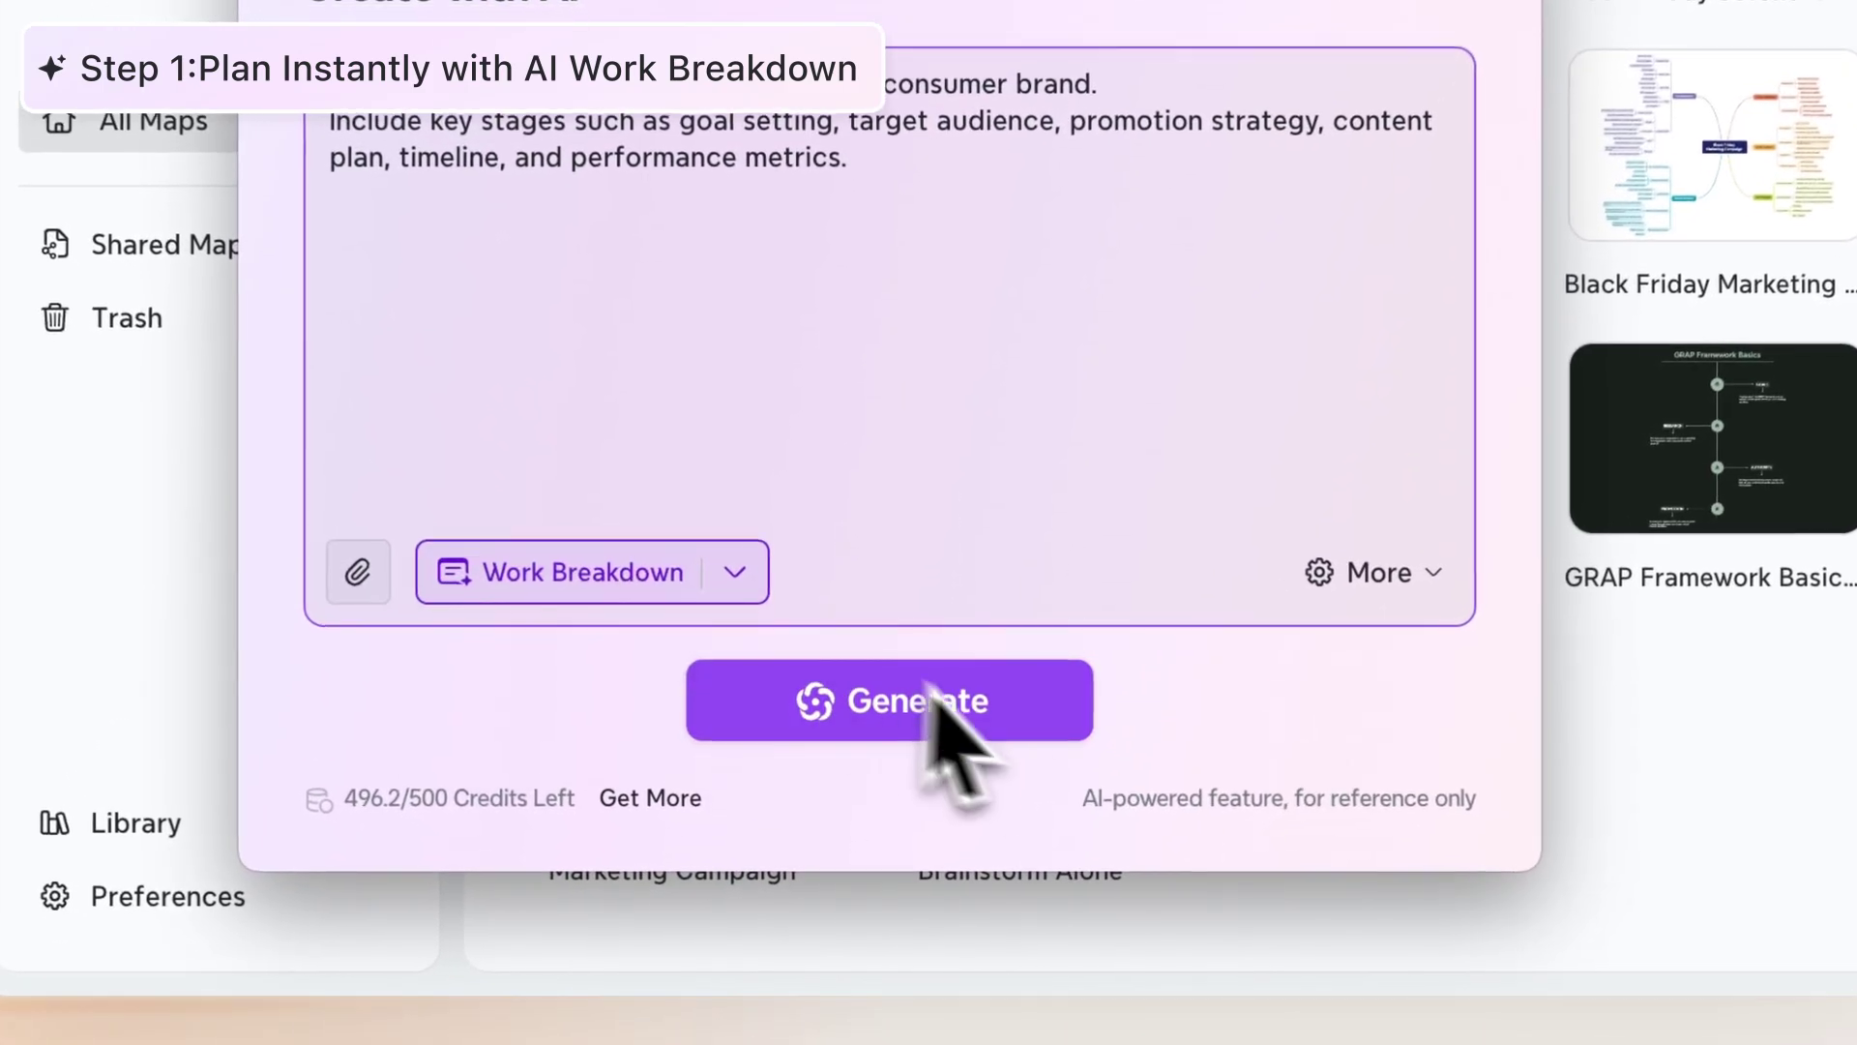
{"action": "left_click", "coordinate": [929, 819]}
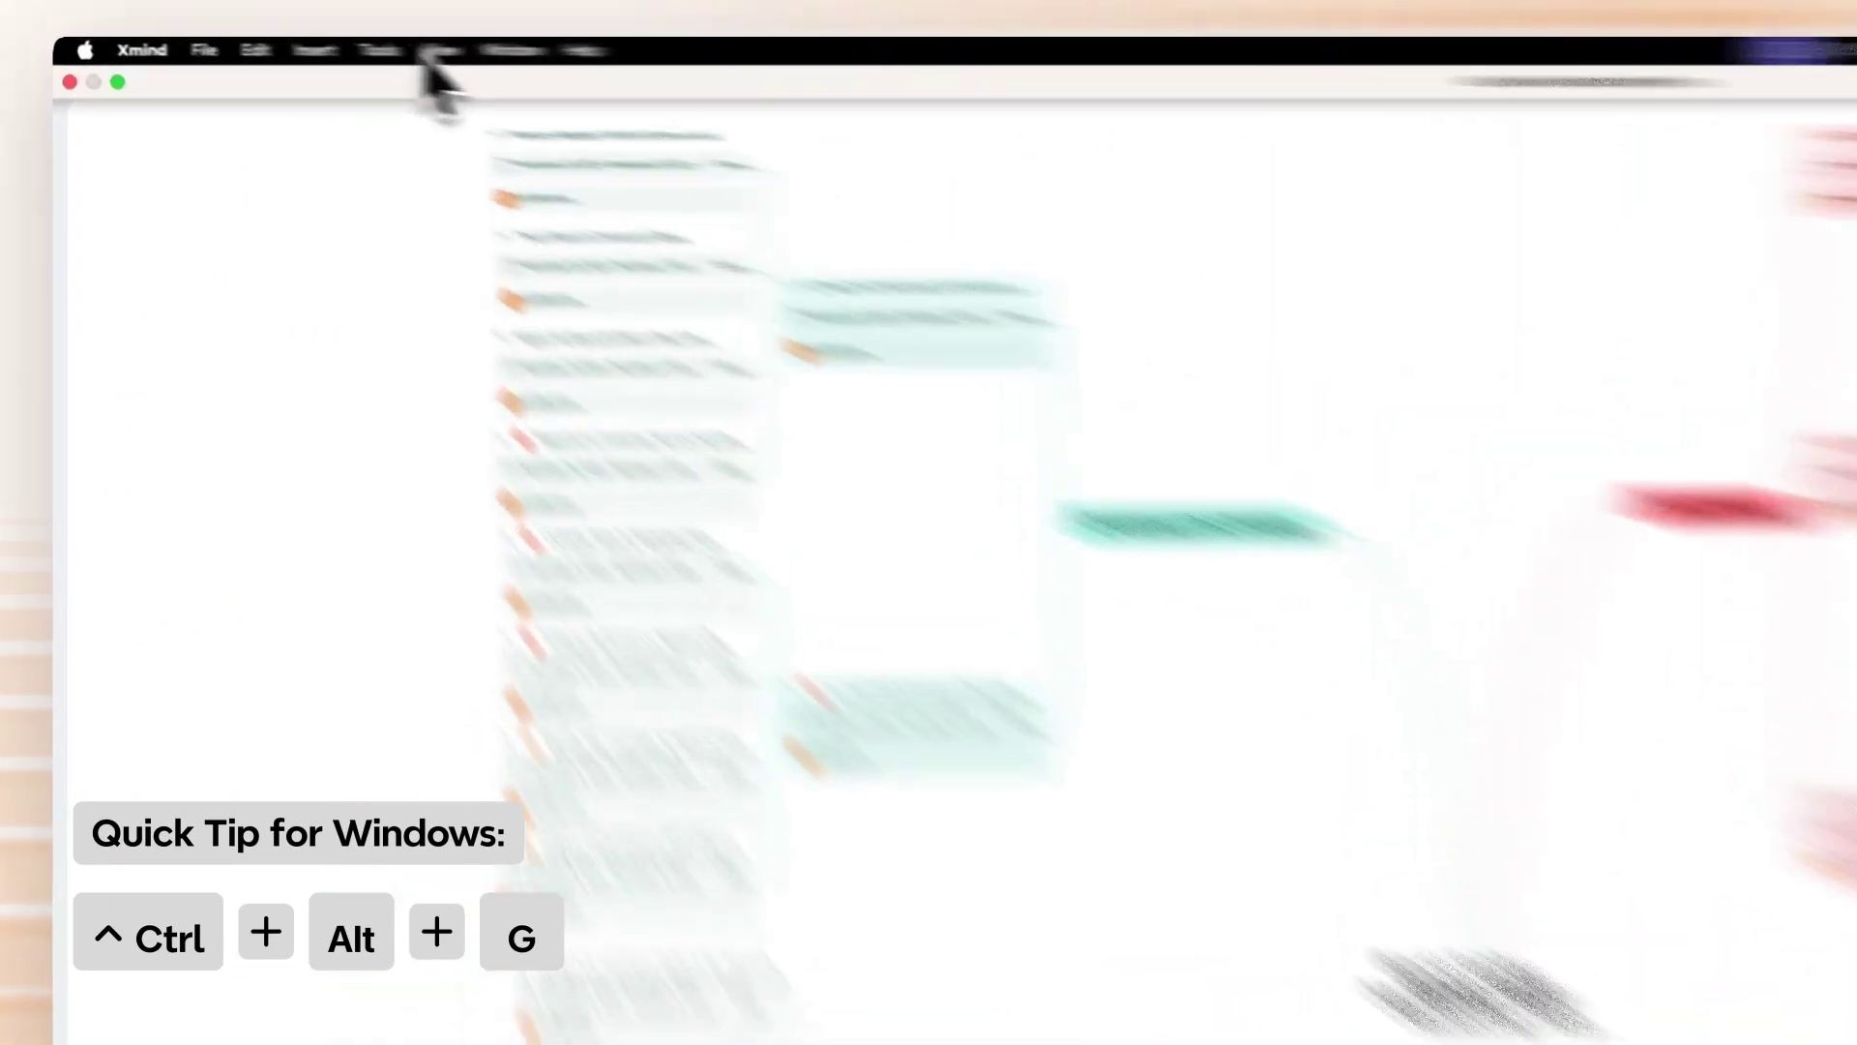
Step: Switch the marketing plan map to Gantt Chart view
{"action": "left_click", "coordinate": [436, 52]}
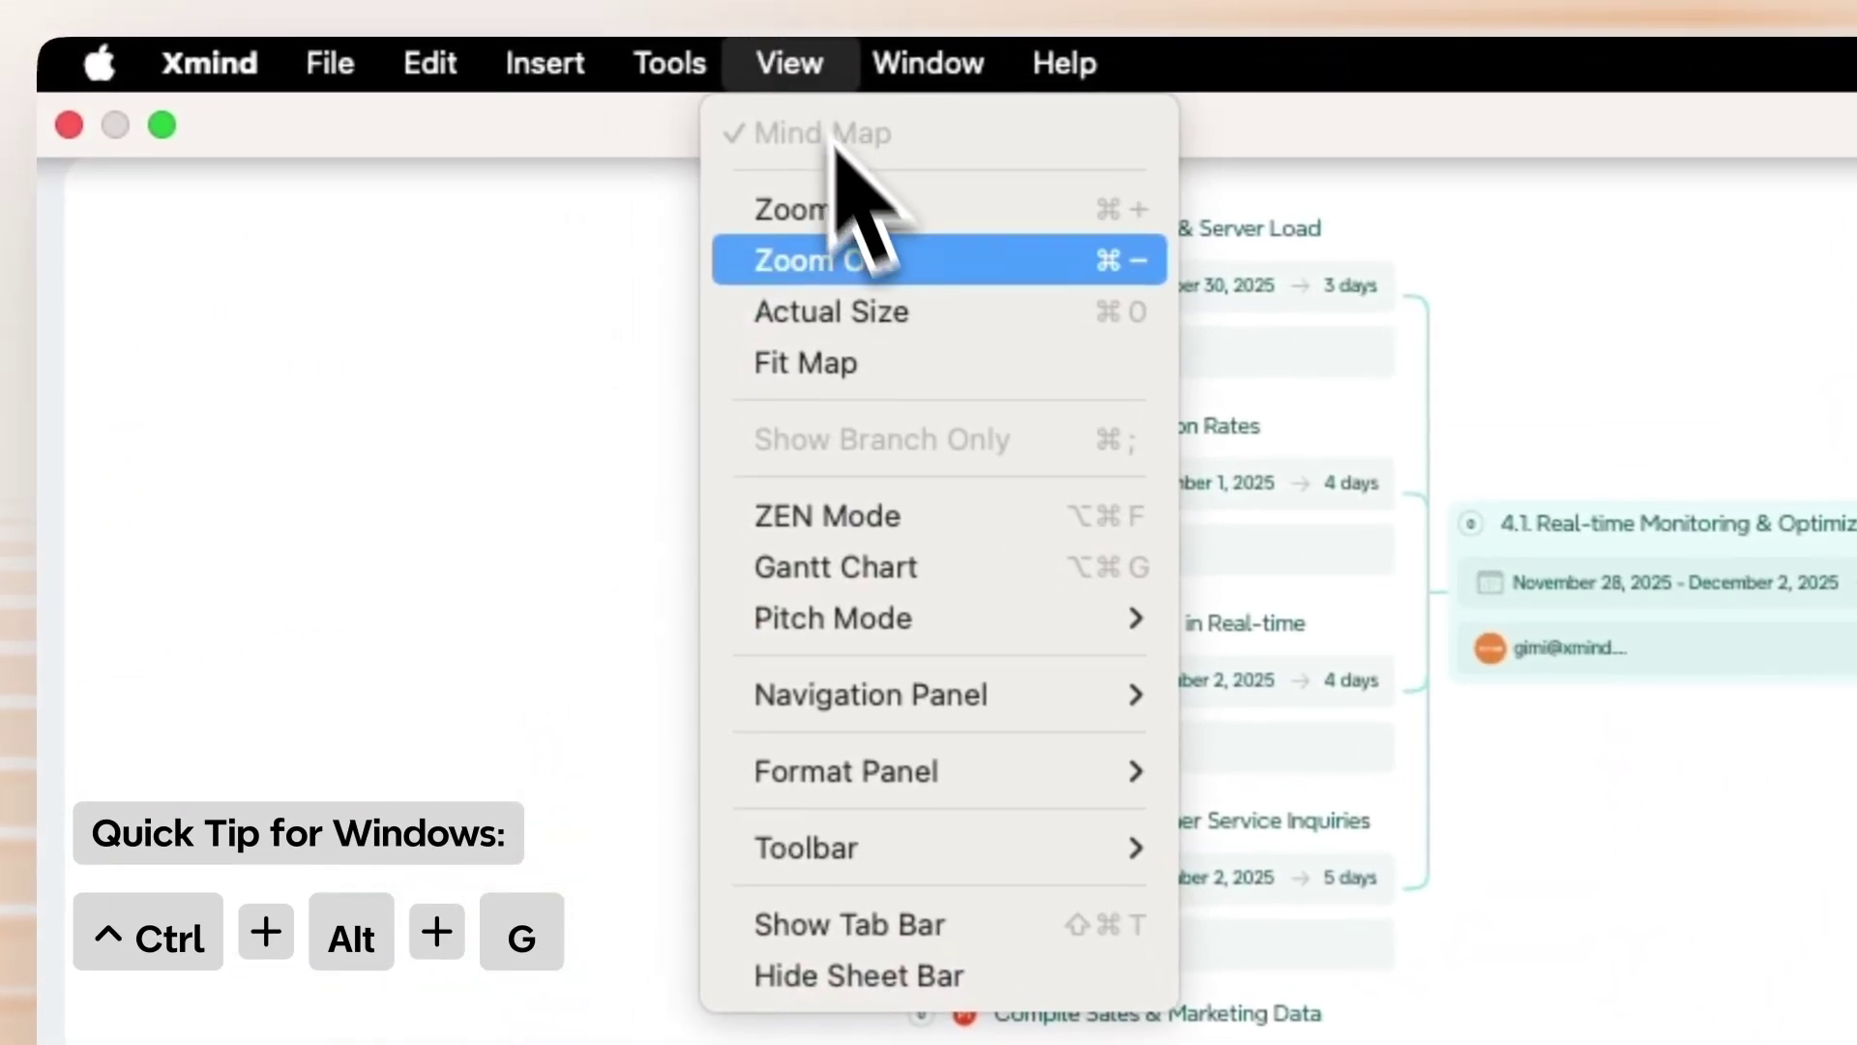
{"action": "left_click", "coordinate": [1001, 591]}
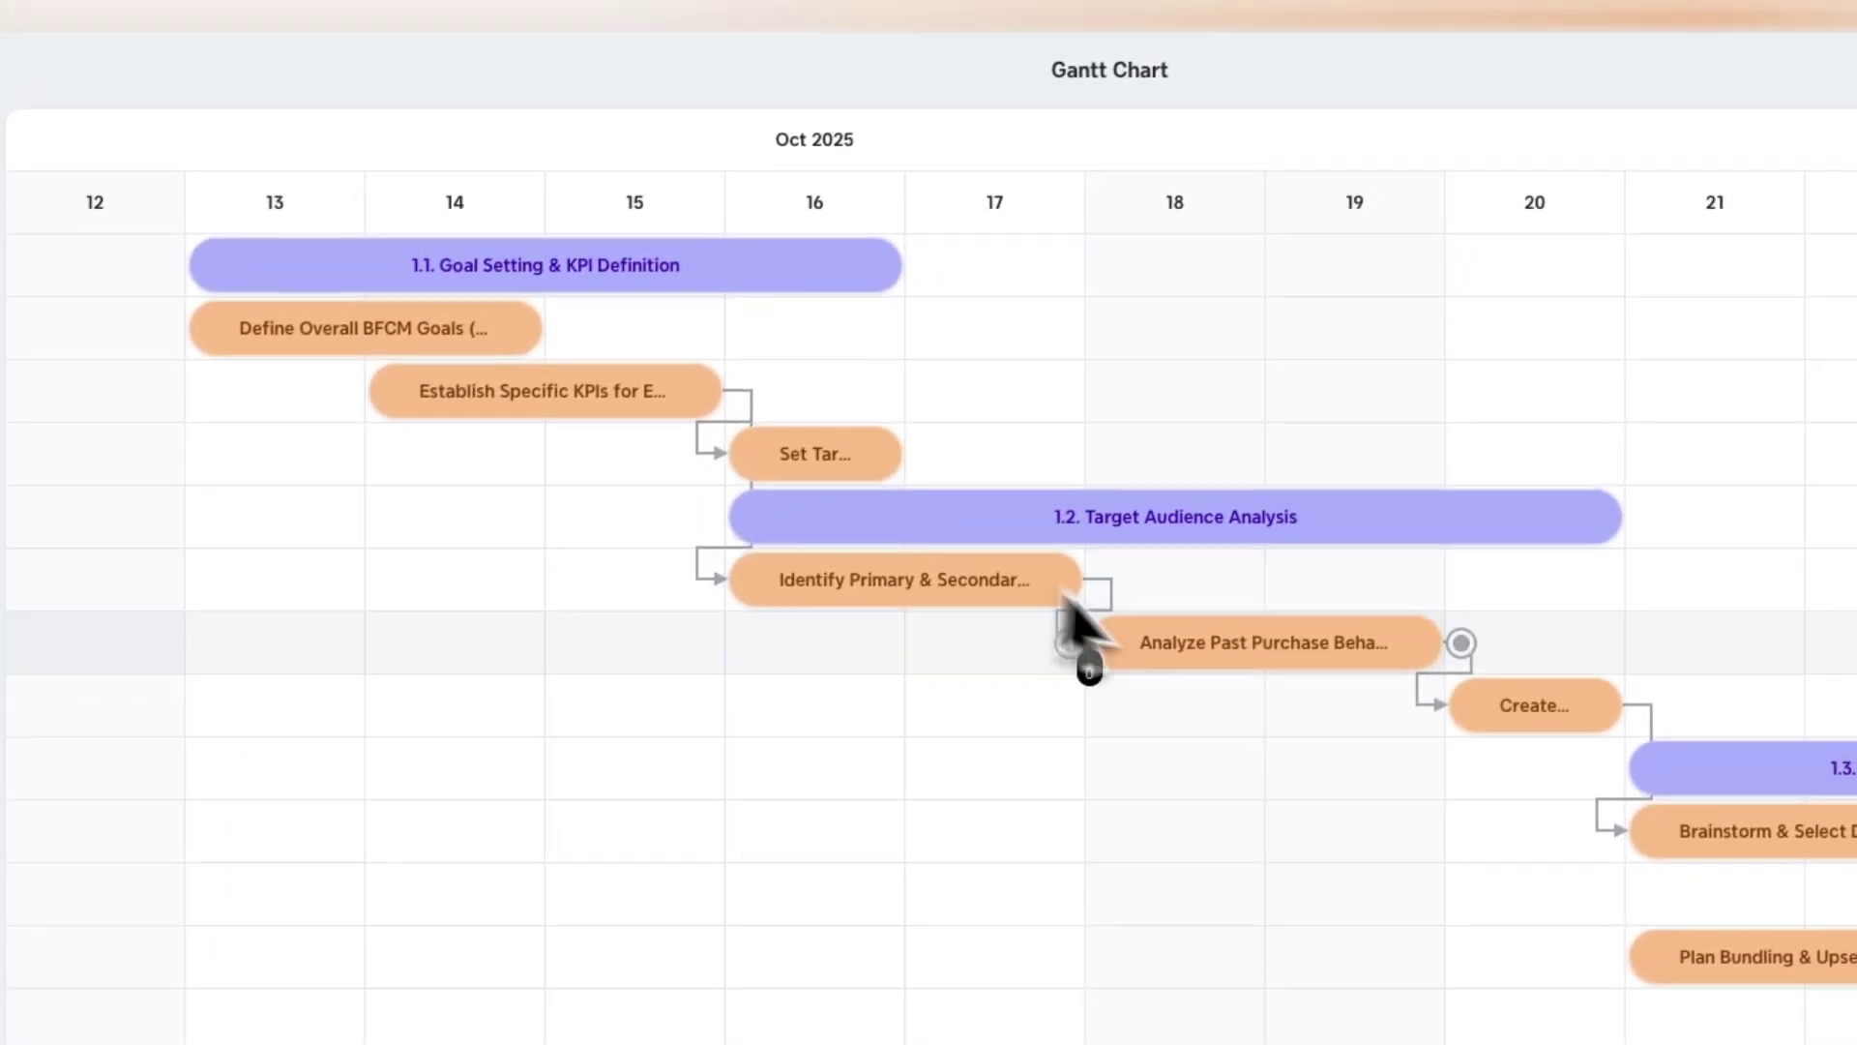
{"action": "left_click_drag", "start_coordinate": [783, 1013], "coordinate": [967, 1001]}
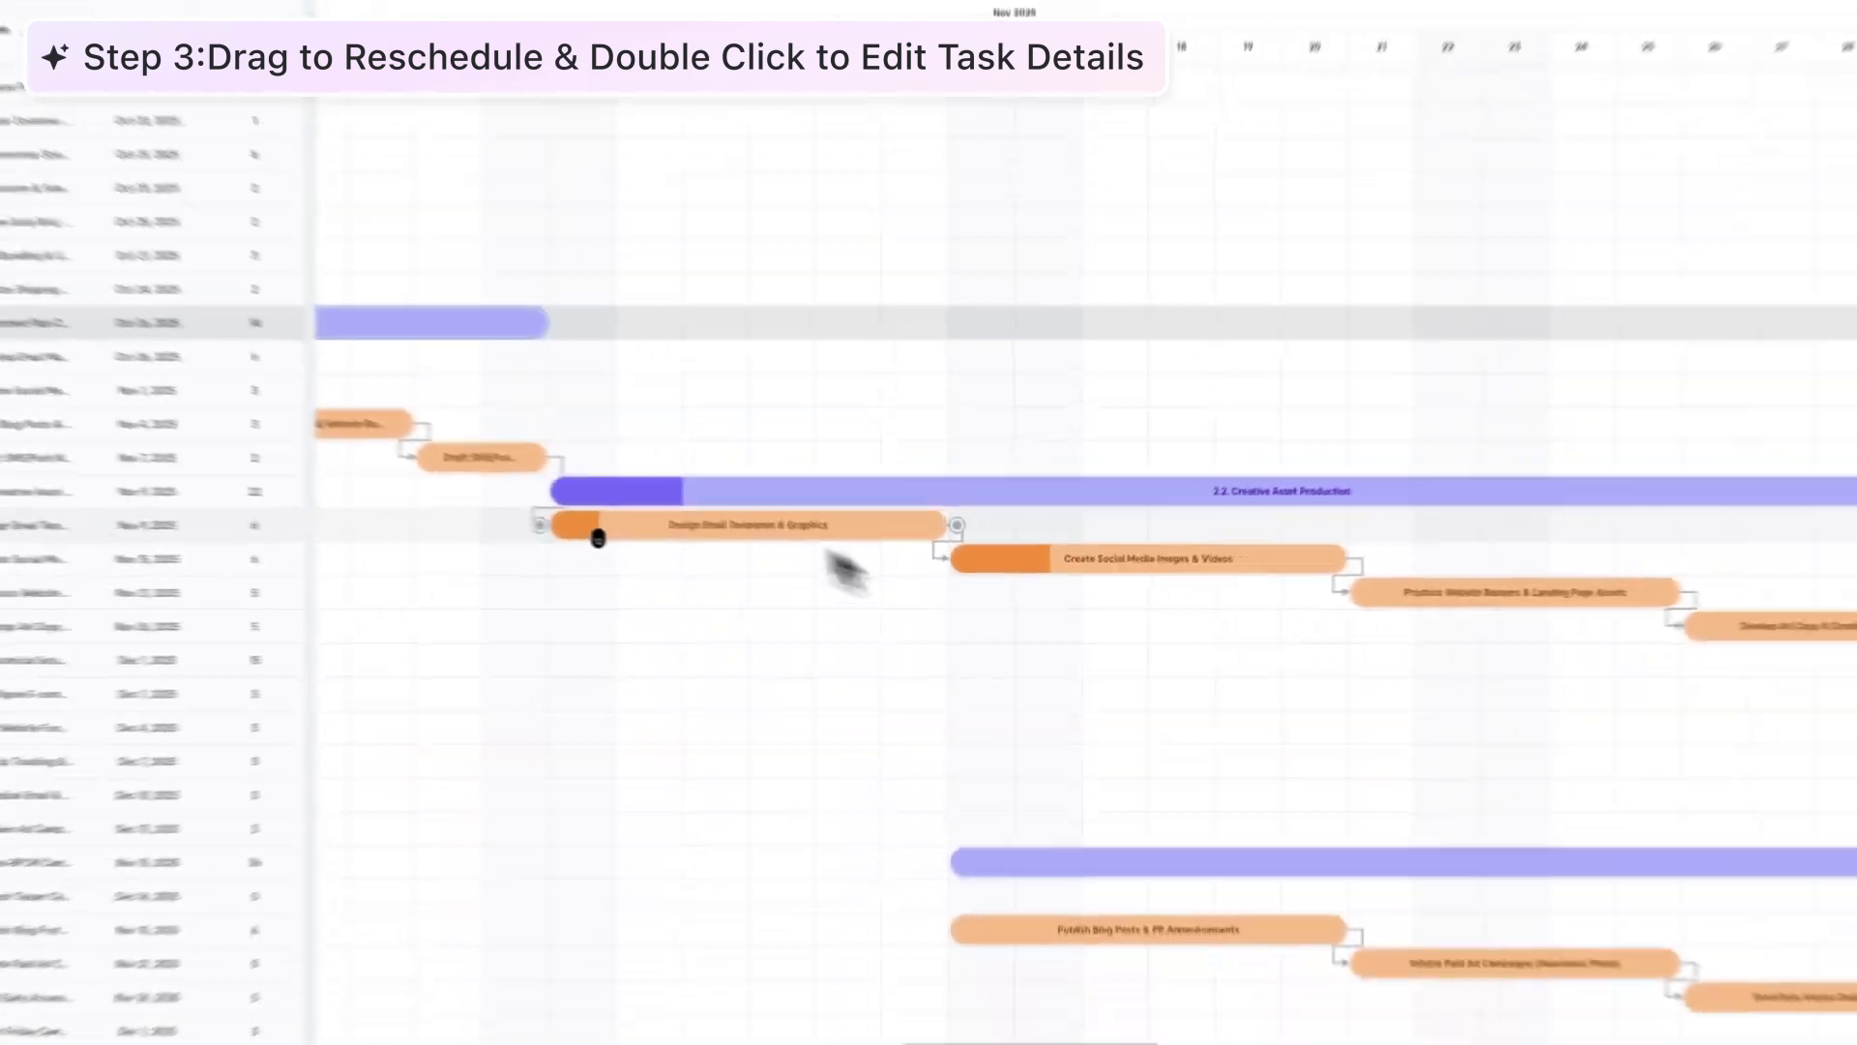
Step: Set the Design Email Templates & Graphics task priority to P0 in its details panel
{"action": "double_click", "coordinate": [828, 552]}
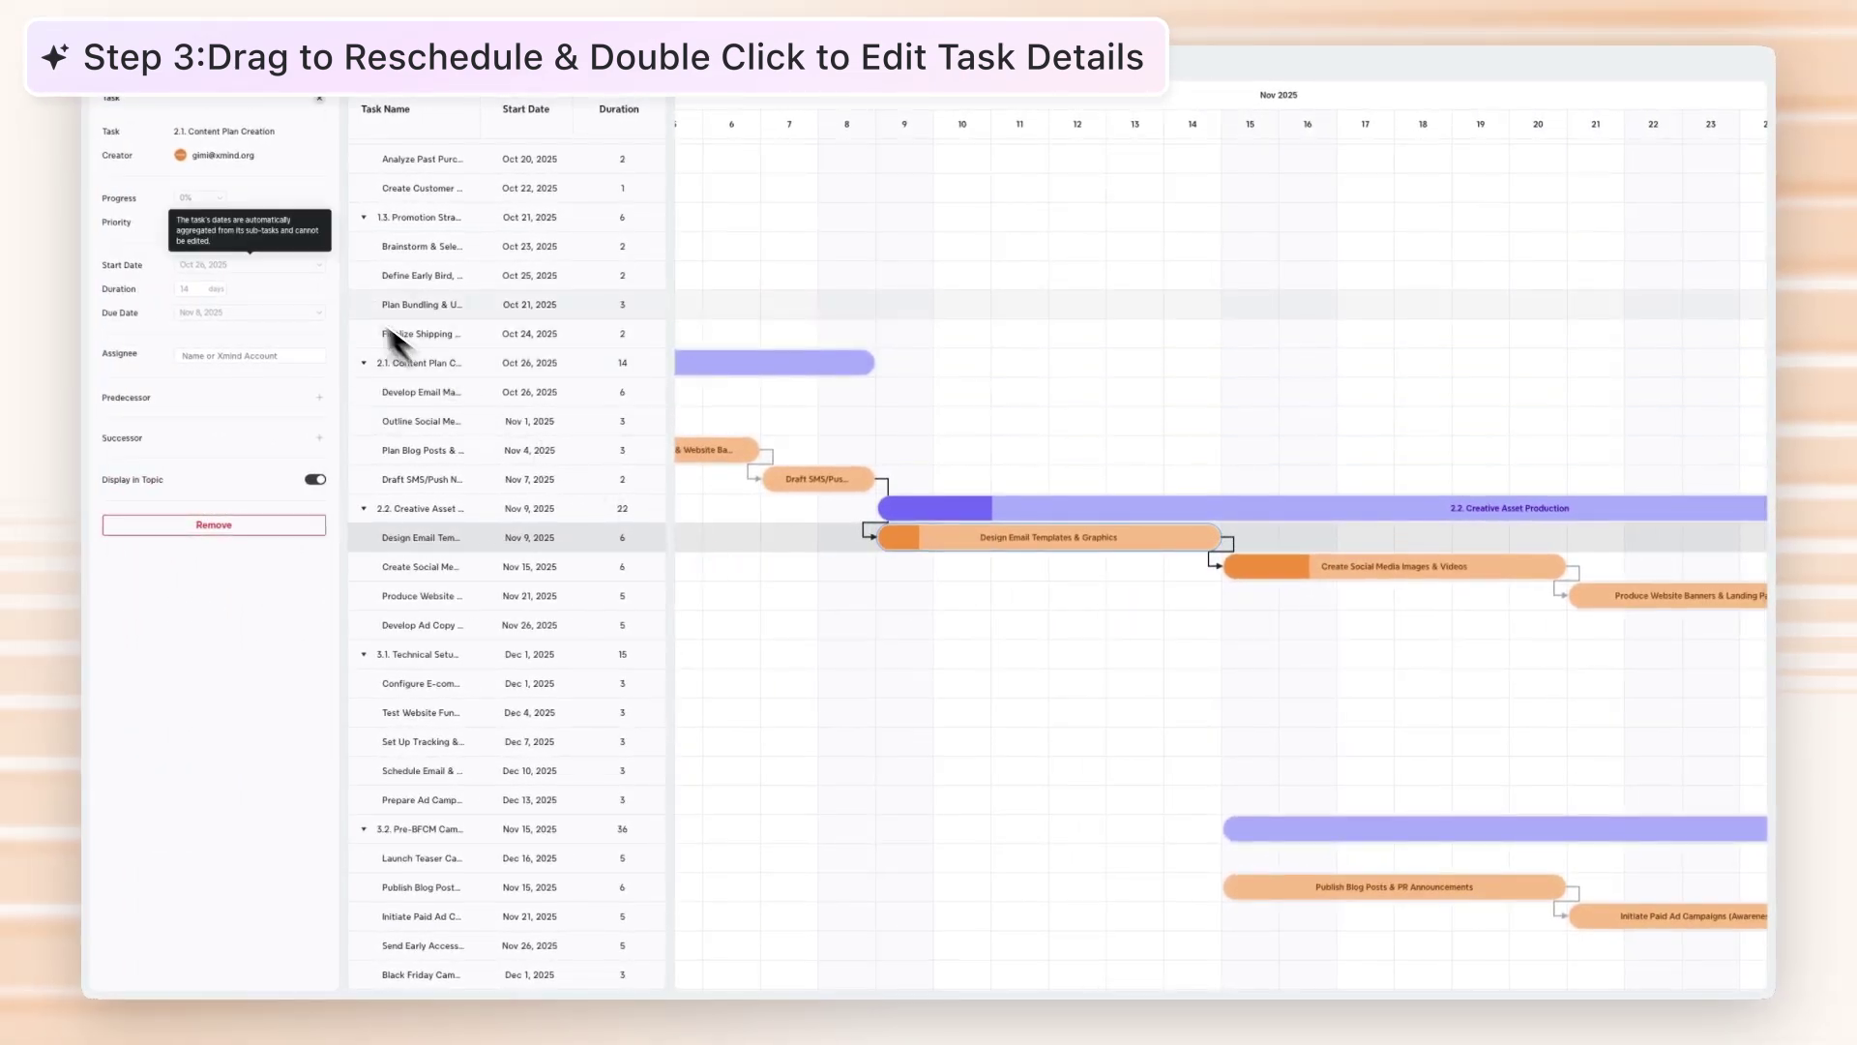
{"action": "left_click", "coordinate": [218, 219]}
{"action": "left_click", "coordinate": [346, 276]}
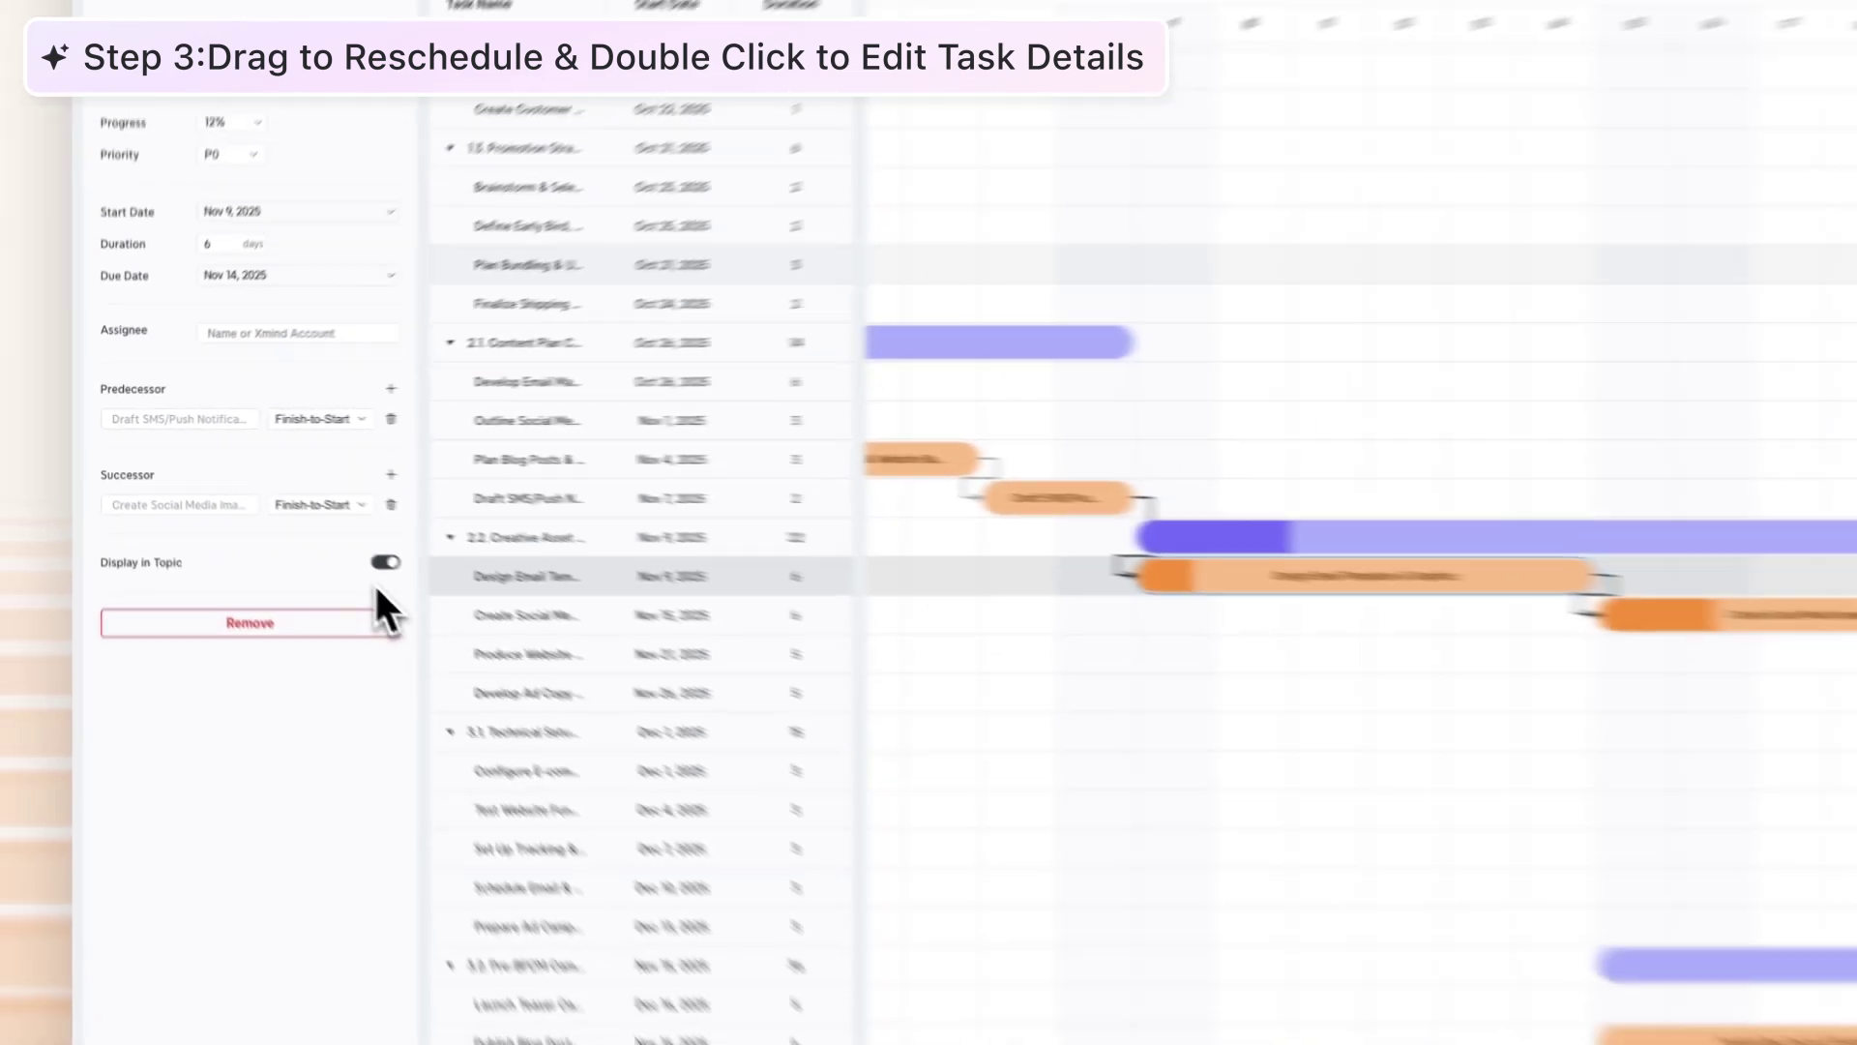
{"action": "left_click", "coordinate": [1104, 600]}
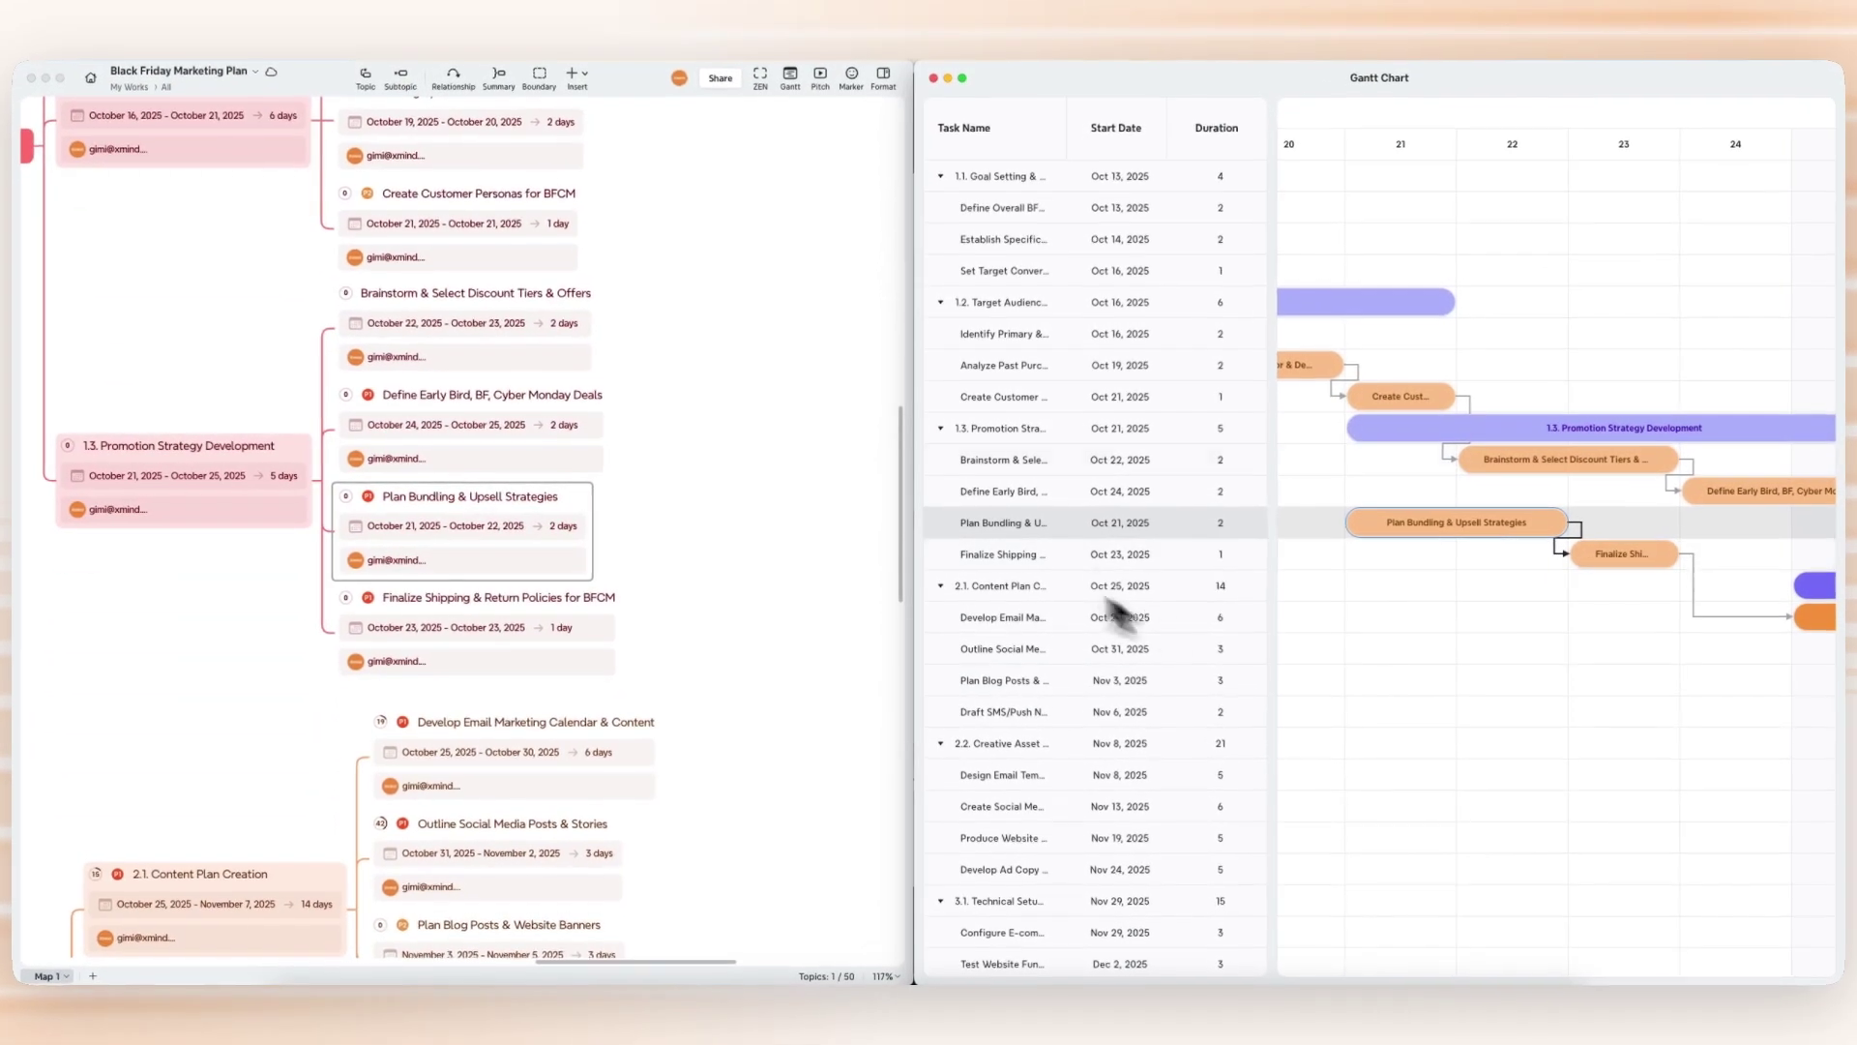
Step: Shorten the Plan Bundling & Upsell Strategies bar by about a day in the Gantt chart
{"action": "left_click", "coordinate": [1517, 462]}
{"action": "left_click", "coordinate": [1476, 522]}
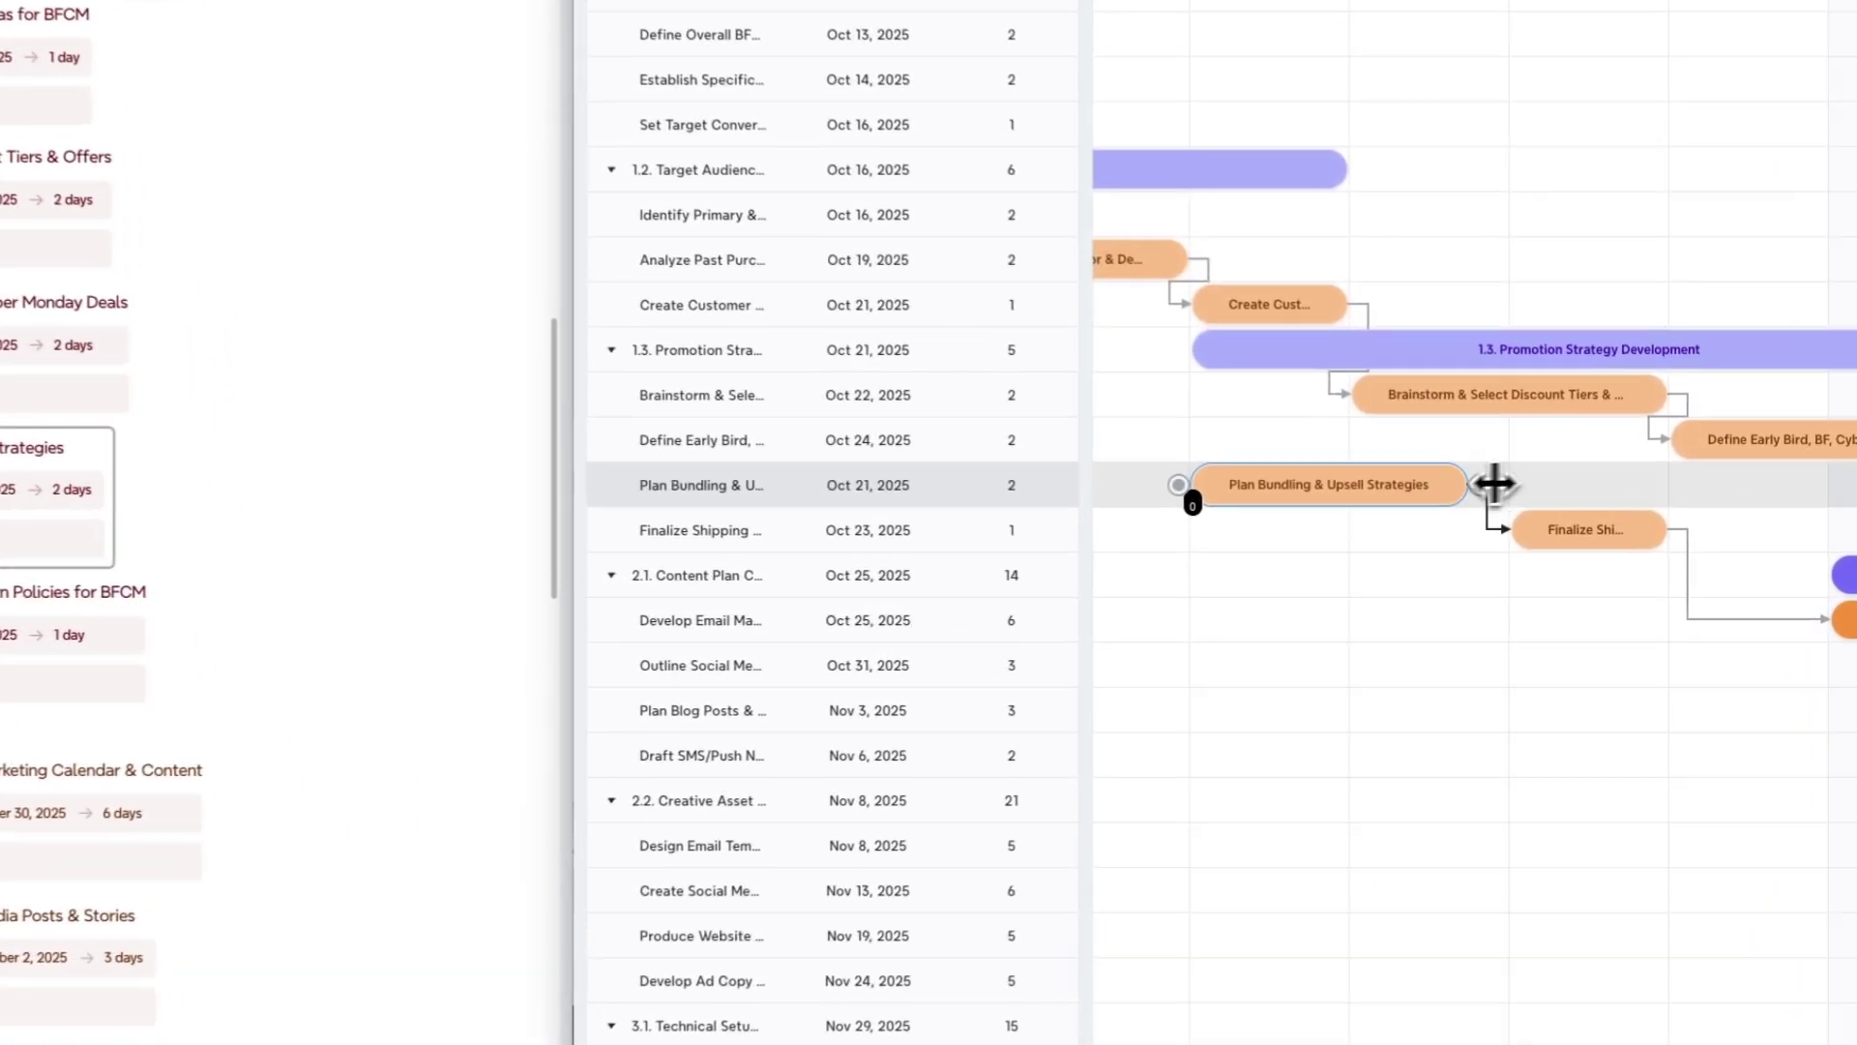
{"action": "left_click_drag", "start_coordinate": [1571, 522], "coordinate": [1464, 522]}
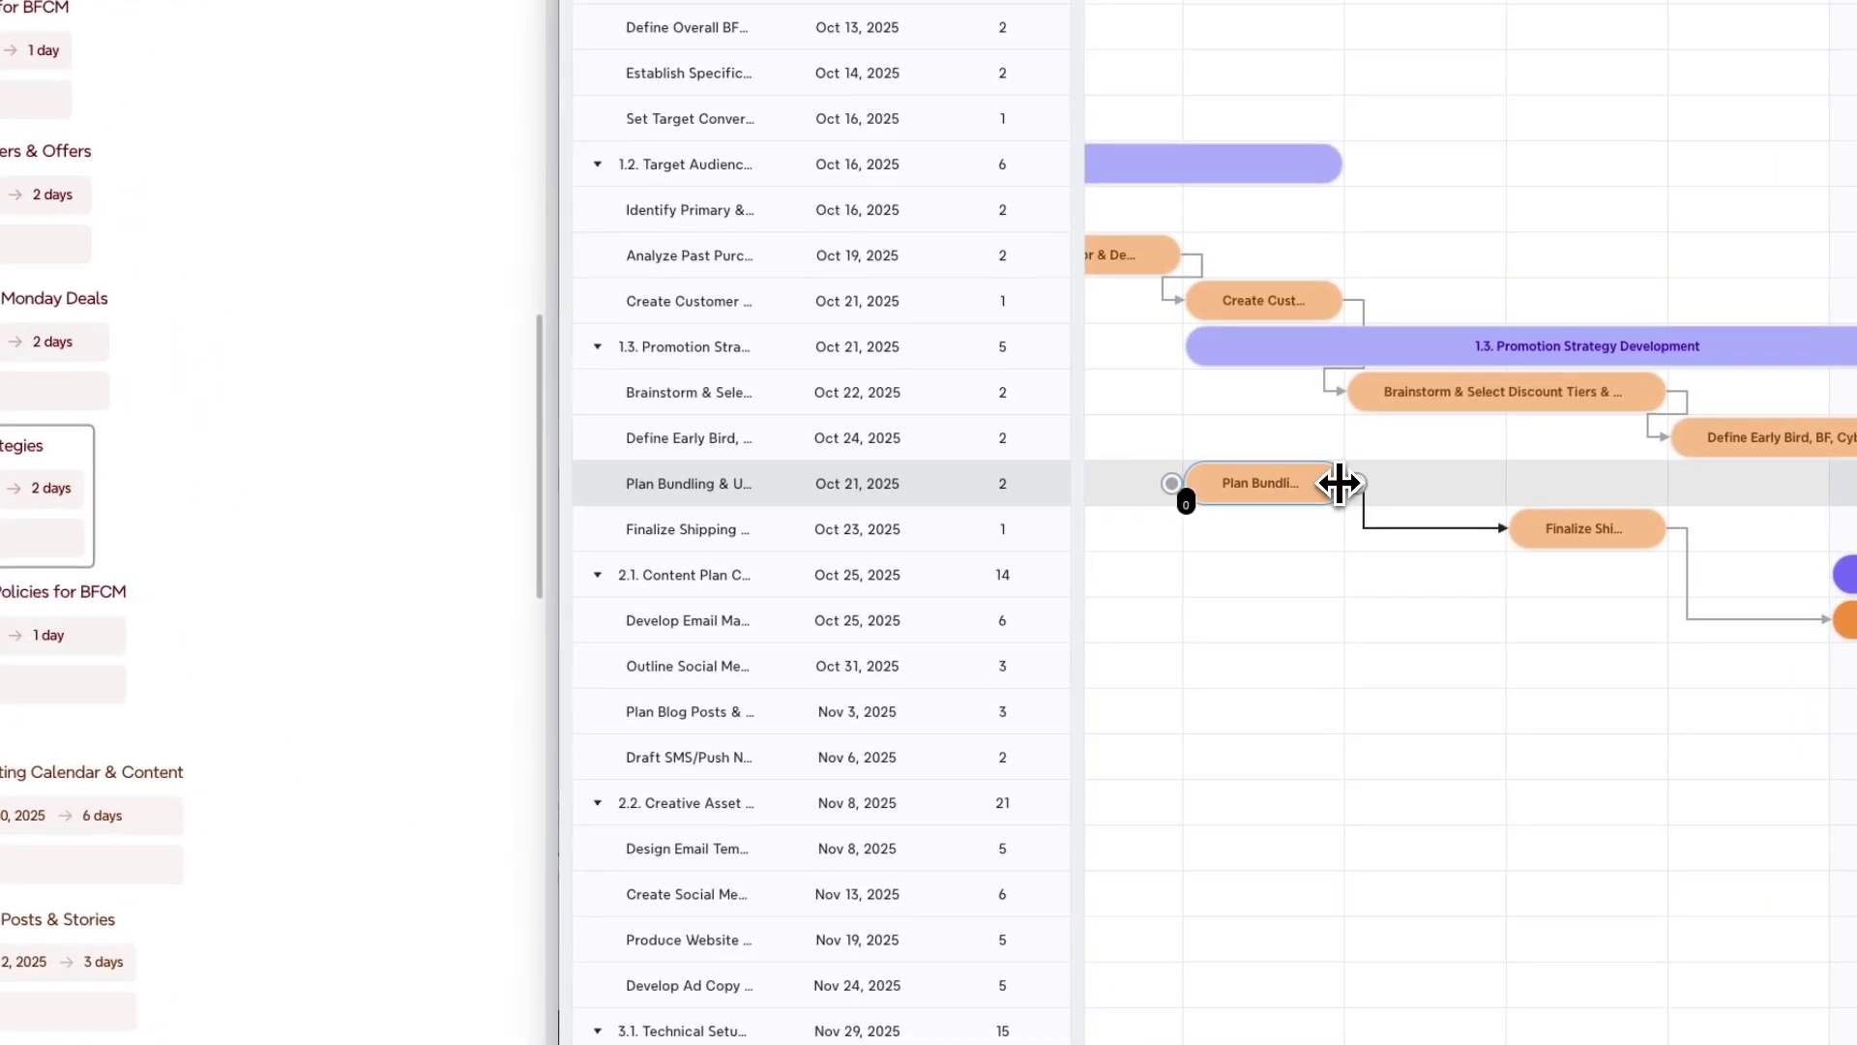